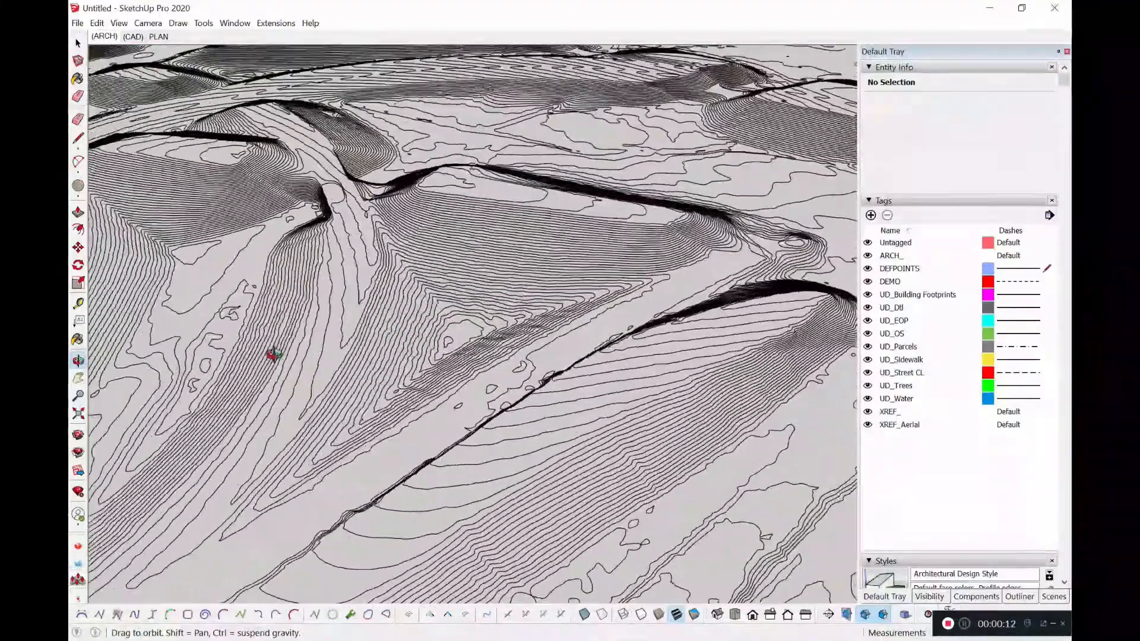
Leave the Orbit tool for Select before switching to the QGIS window.
{"action": "key", "text": "space"}
{"action": "scroll", "coordinate": [560, 458], "scroll_direction": "up", "scroll_amount": 3}
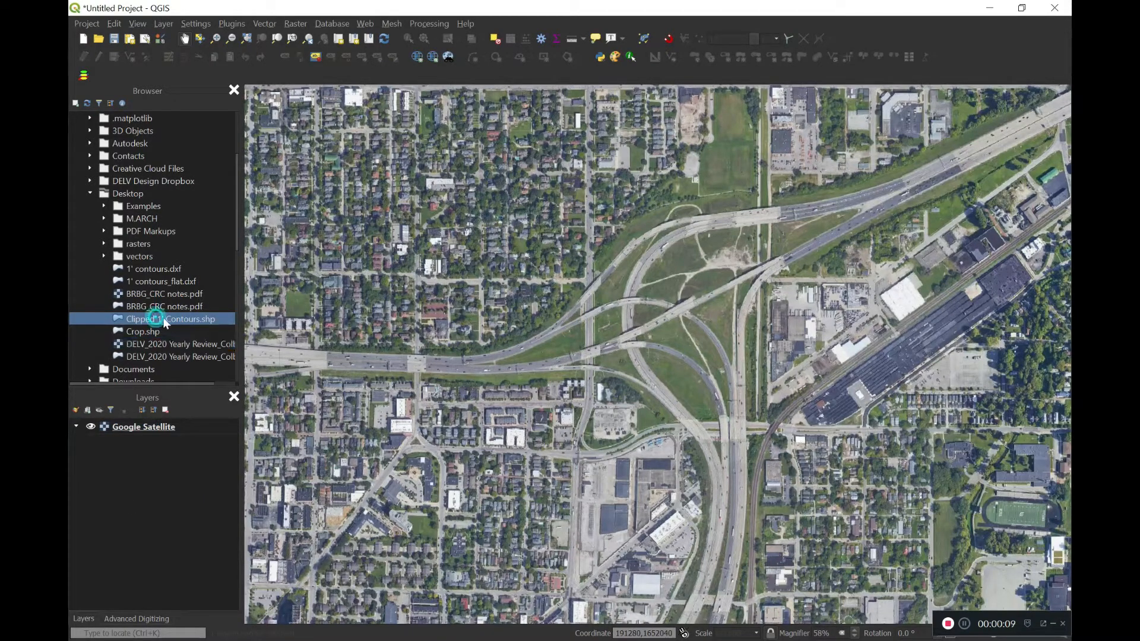
Drag Clipped 1' Contours.shp onto the map, frame it, and bring up the layer's options.
{"action": "left_click_drag", "start_coordinate": [159, 319], "coordinate": [531, 335]}
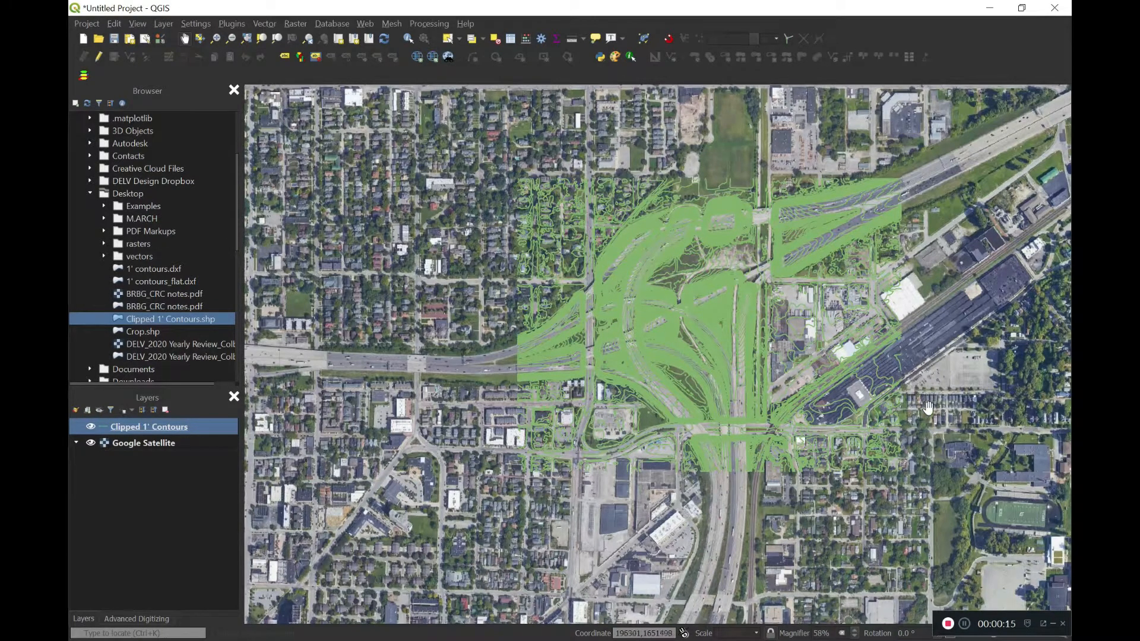
{"action": "left_click_drag", "start_coordinate": [947, 390], "coordinate": [856, 413]}
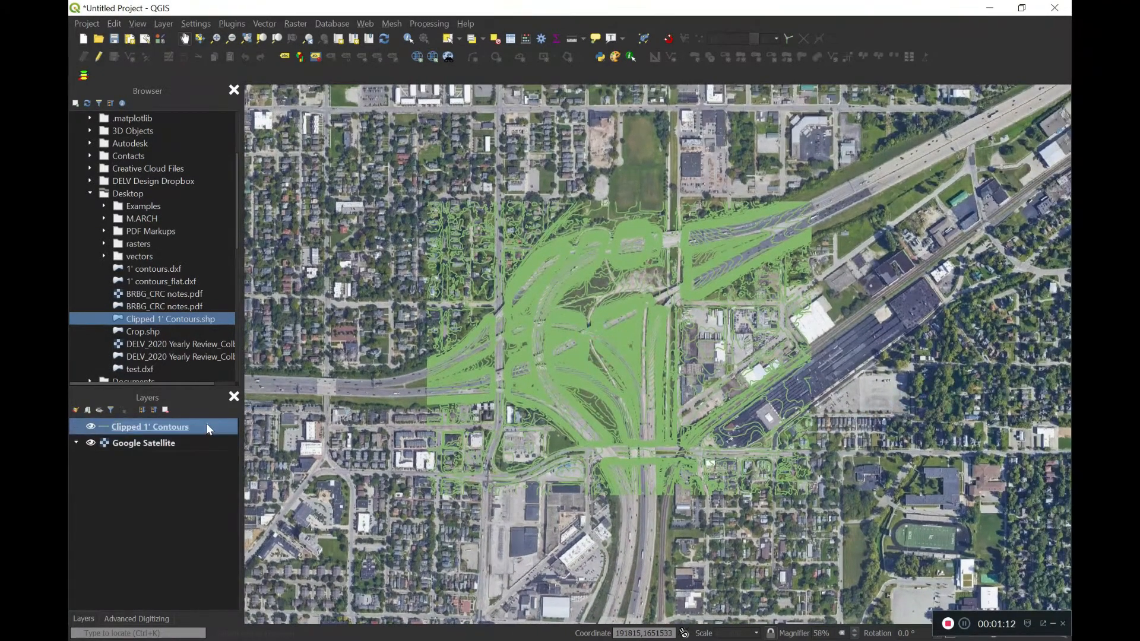
{"action": "right_click", "coordinate": [206, 427]}
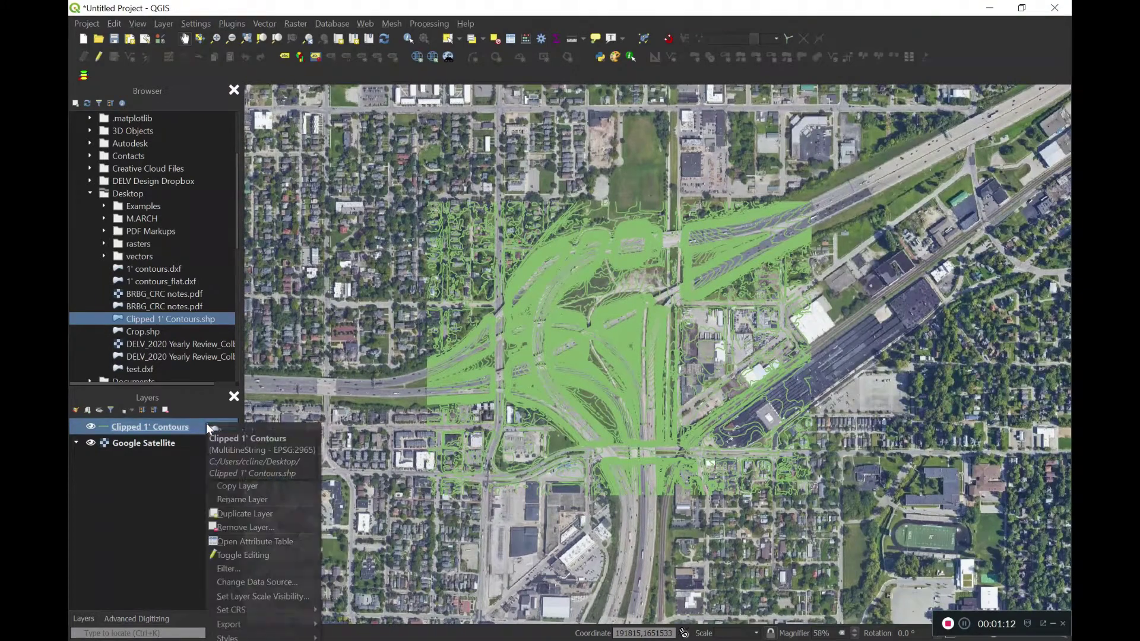
{"action": "left_click", "coordinate": [275, 540]}
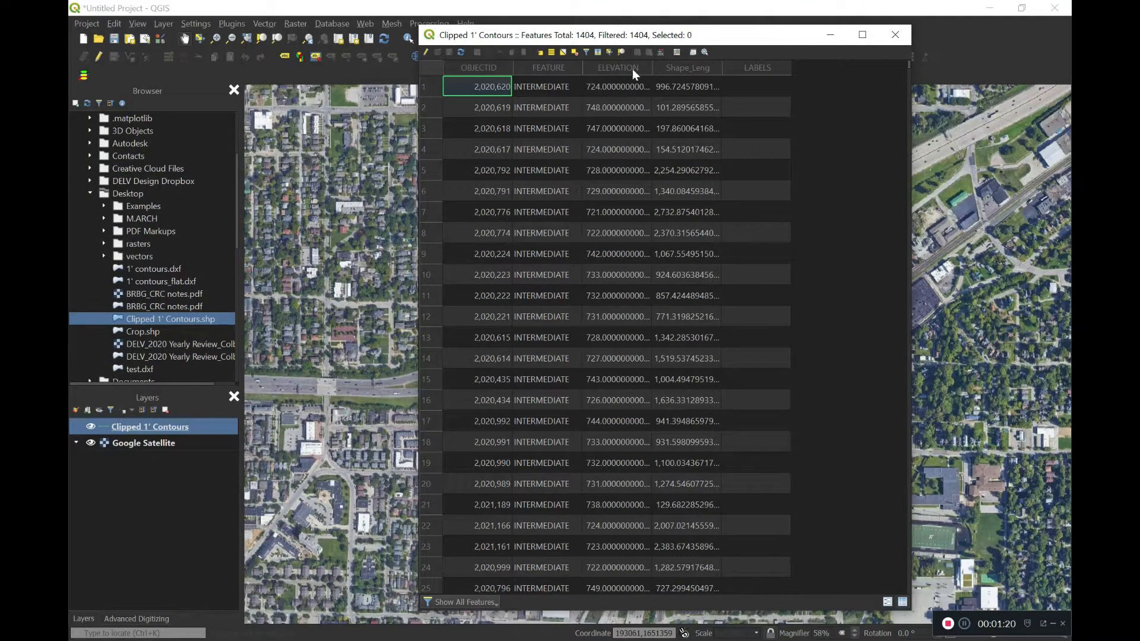
{"action": "scroll", "coordinate": [612, 220], "scroll_direction": "down", "scroll_amount": 5}
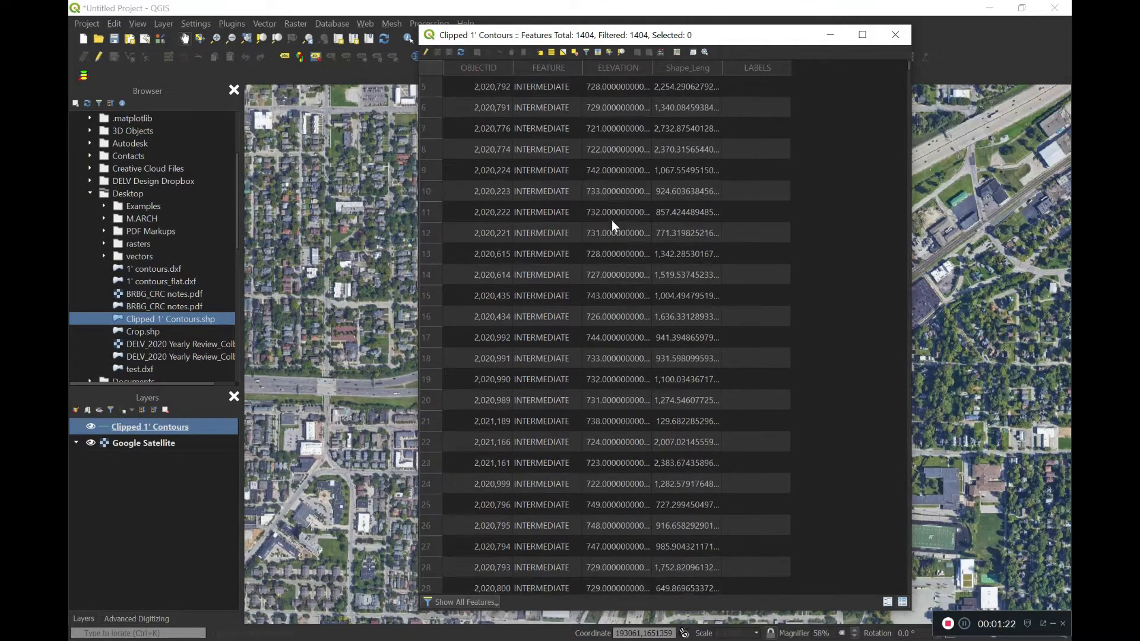
{"action": "scroll", "coordinate": [612, 220], "scroll_direction": "up", "scroll_amount": 5}
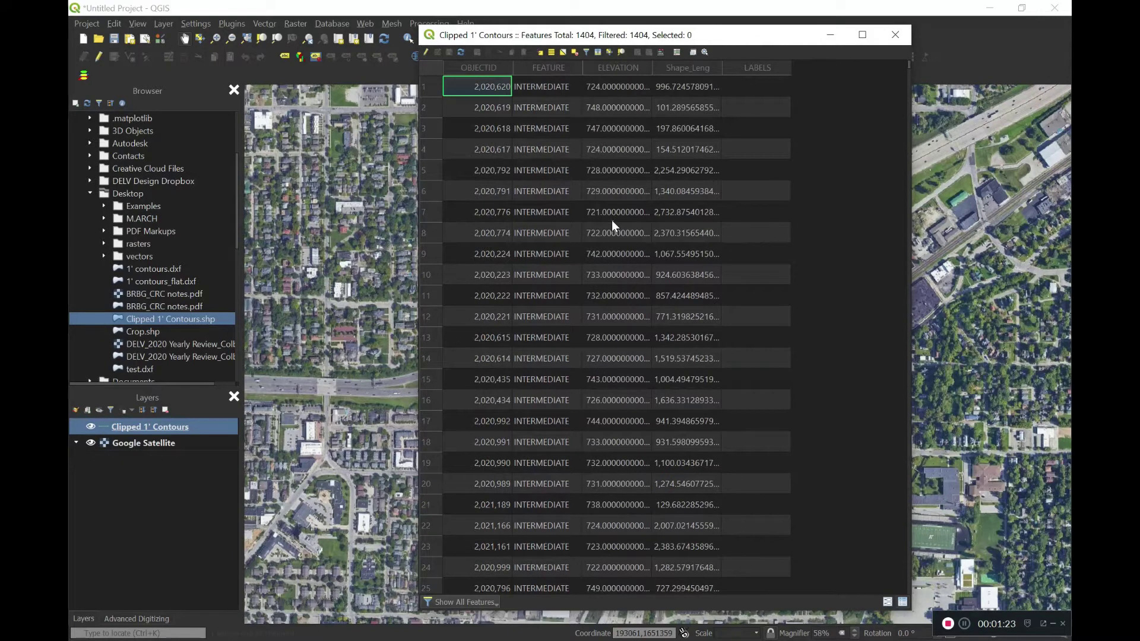
{"action": "left_click", "coordinate": [621, 68]}
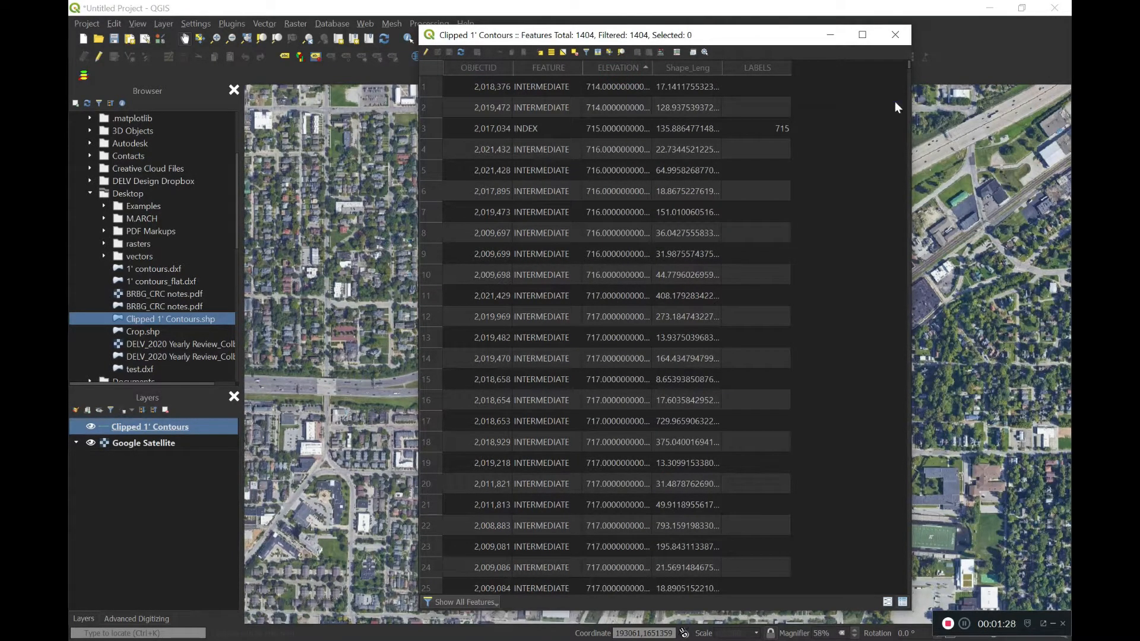
{"action": "left_click", "coordinate": [896, 37]}
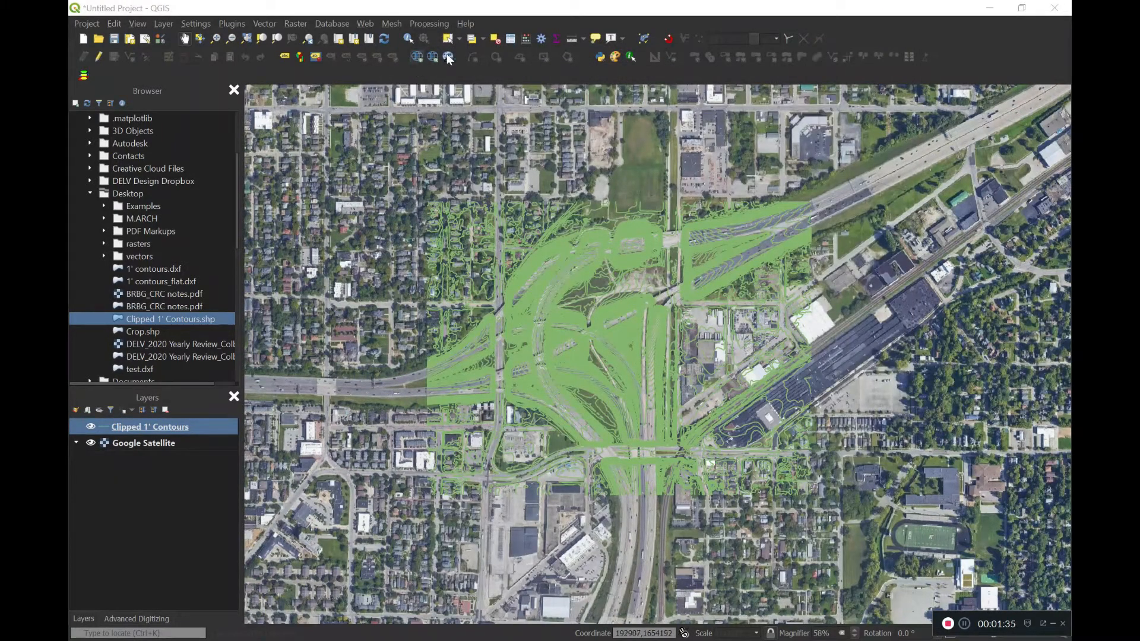
Open Set Z value from the Vector geometry group of the Processing Toolbox.
{"action": "left_click", "coordinate": [543, 38]}
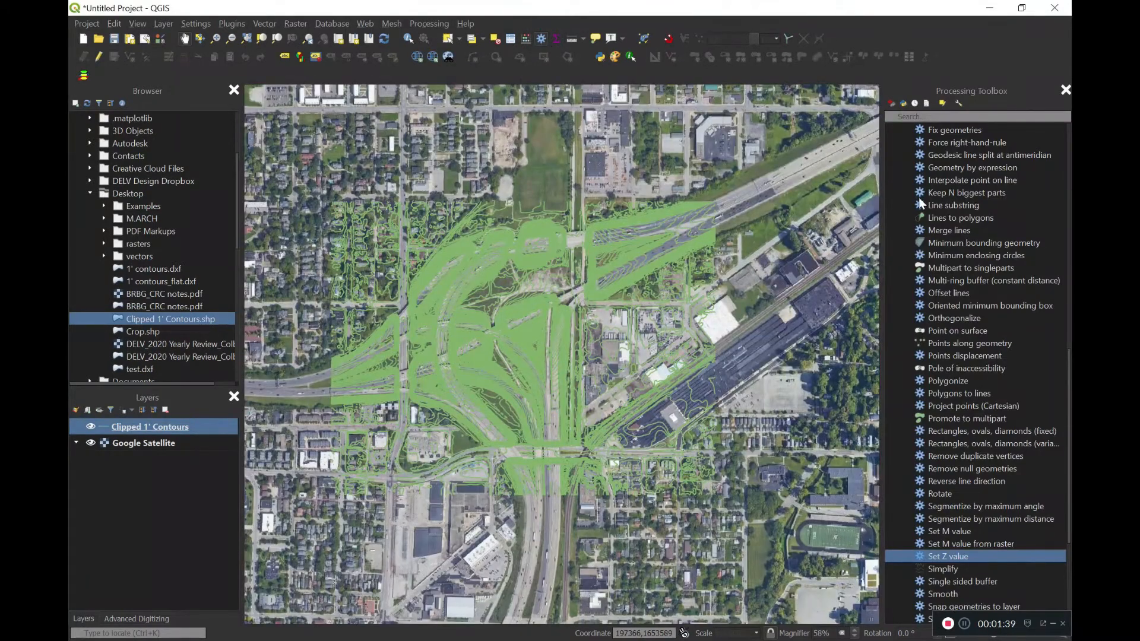
{"action": "scroll", "coordinate": [938, 219], "scroll_direction": "up", "scroll_amount": 5}
{"action": "scroll", "coordinate": [937, 219], "scroll_direction": "up", "scroll_amount": 5}
{"action": "scroll", "coordinate": [938, 219], "scroll_direction": "up", "scroll_amount": 5}
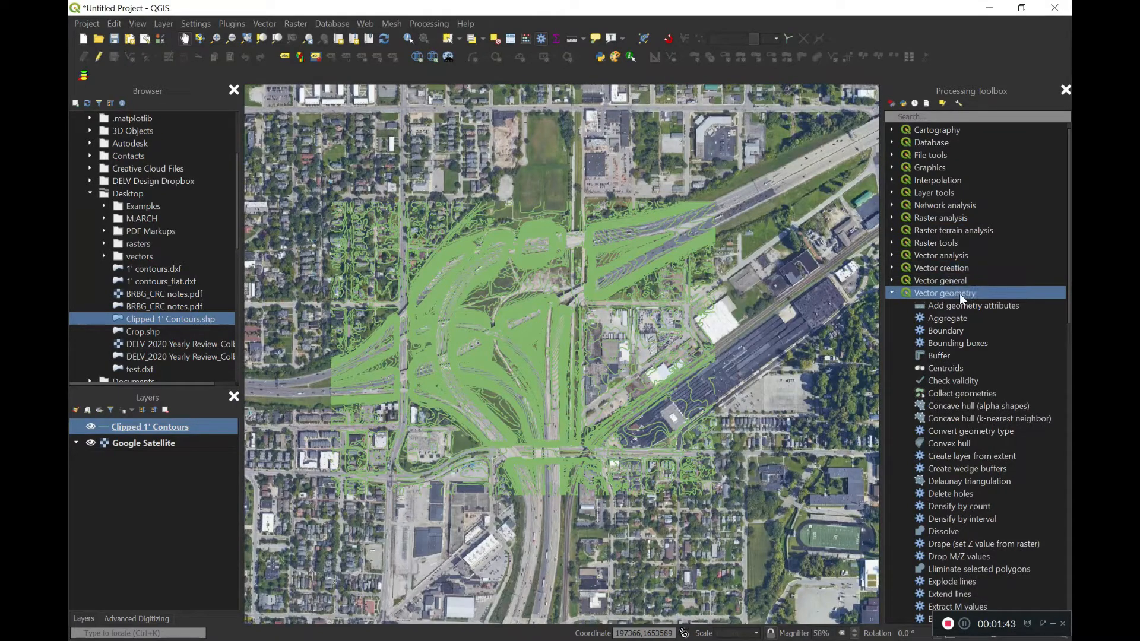
{"action": "scroll", "coordinate": [985, 393], "scroll_direction": "down", "scroll_amount": 4}
{"action": "scroll", "coordinate": [986, 393], "scroll_direction": "down", "scroll_amount": 4}
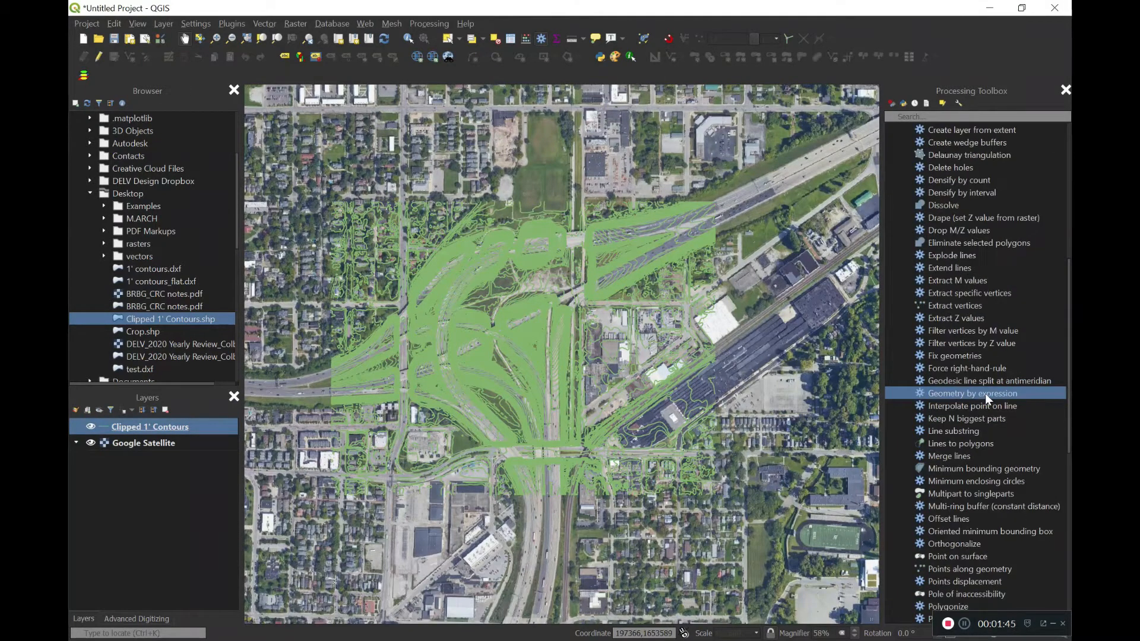
{"action": "scroll", "coordinate": [985, 393], "scroll_direction": "down", "scroll_amount": 5}
{"action": "scroll", "coordinate": [986, 393], "scroll_direction": "down", "scroll_amount": 2}
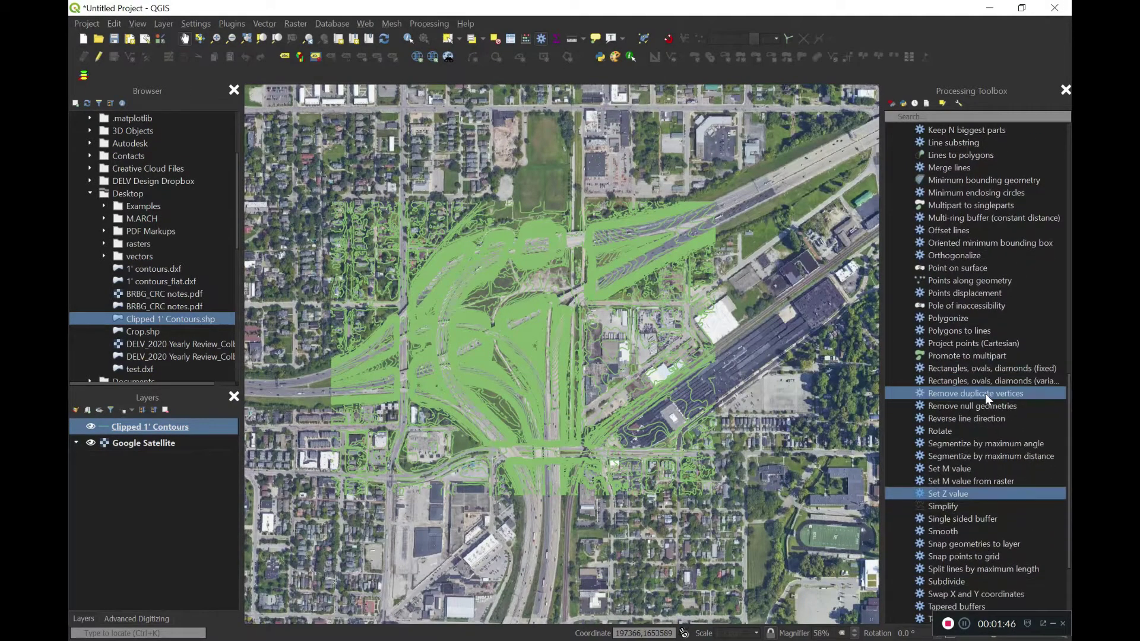
{"action": "double_click", "coordinate": [949, 495]}
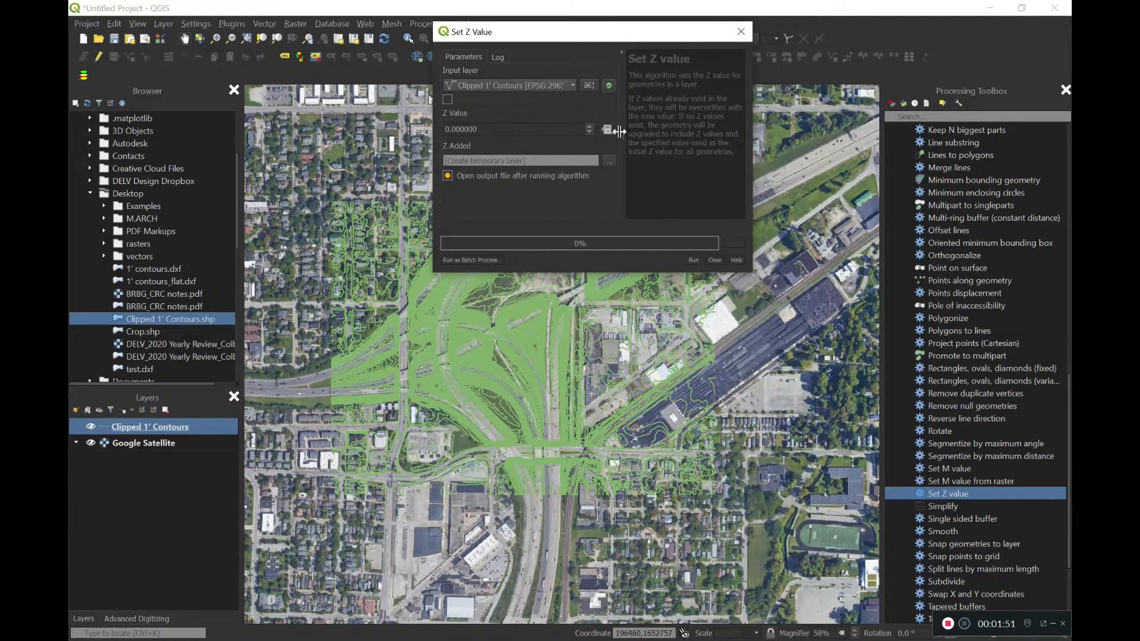
Run Set Z Value on the clipped contours taking Z from the ELEVATION field, then close the tool.
{"action": "left_click", "coordinate": [571, 85]}
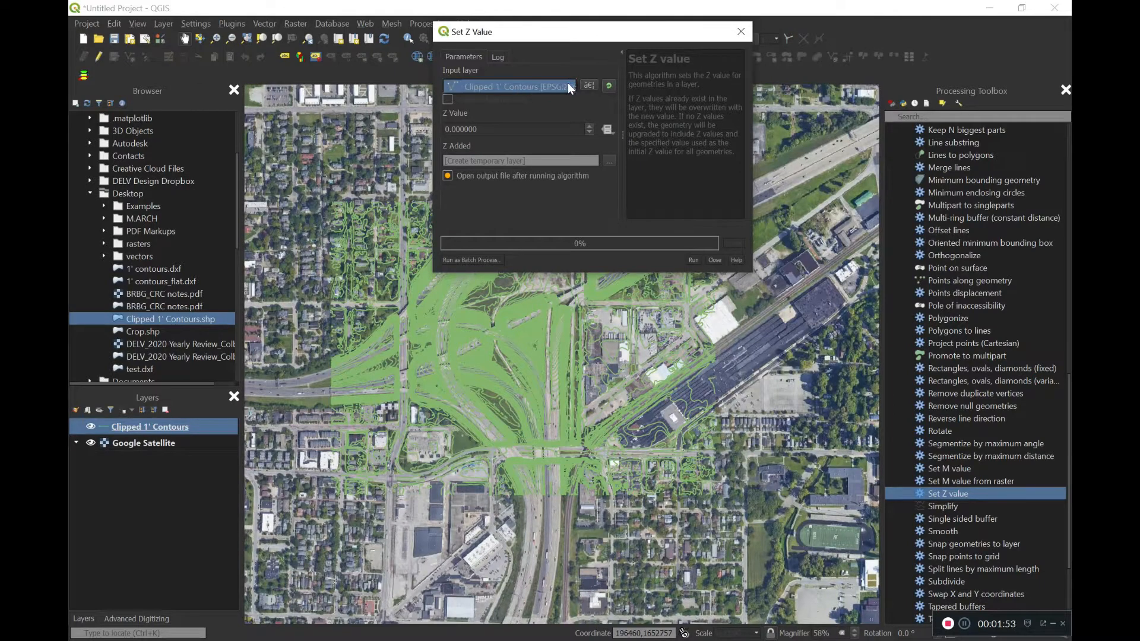
{"action": "left_click", "coordinate": [486, 131]}
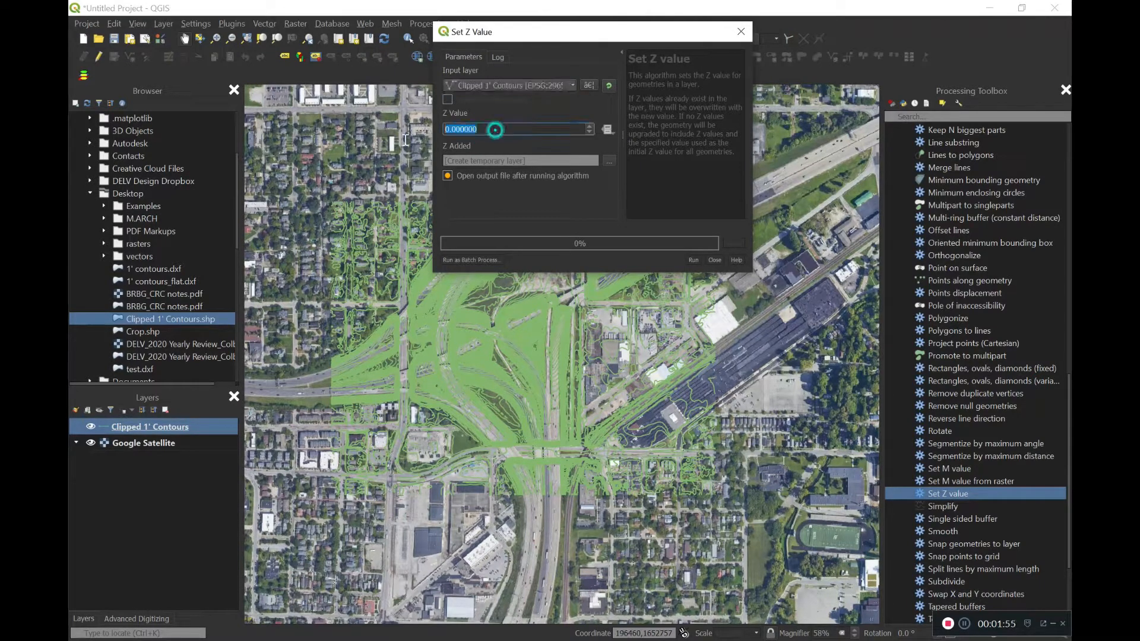
{"action": "double_click", "coordinate": [487, 127]}
{"action": "type", "text": "1"}
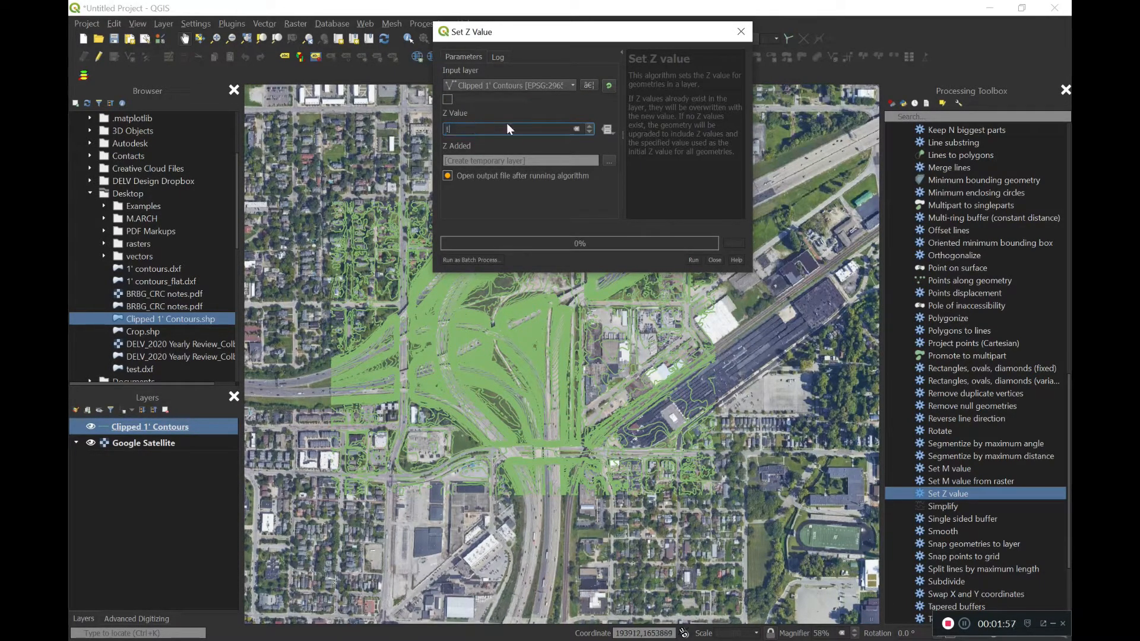
{"action": "left_click", "coordinate": [606, 129]}
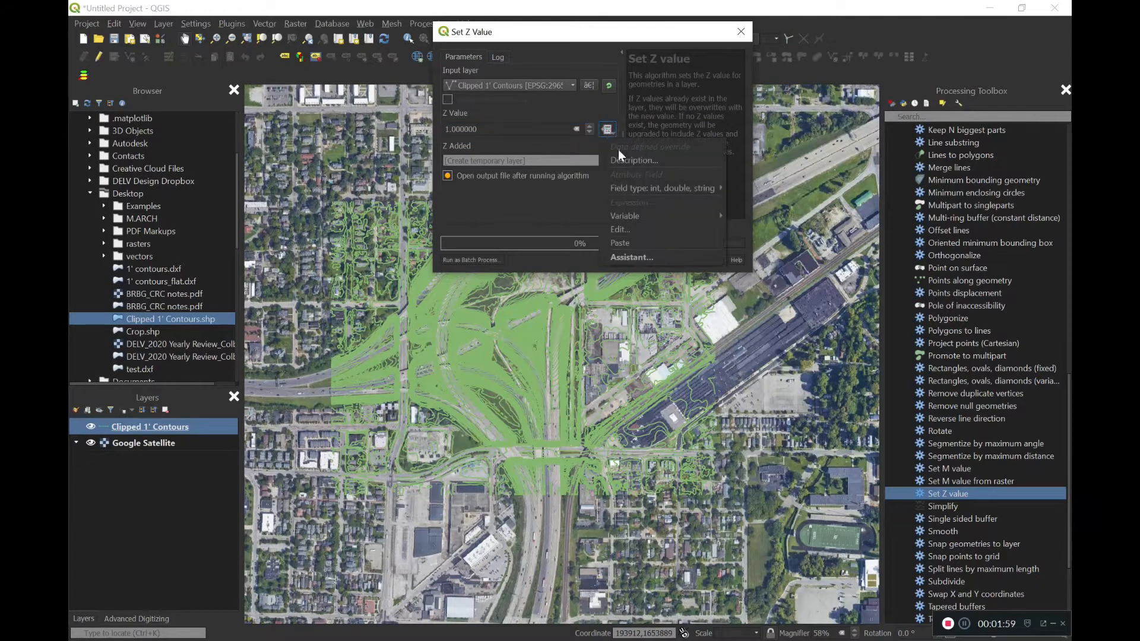
{"action": "mouse_move", "coordinate": [664, 188]}
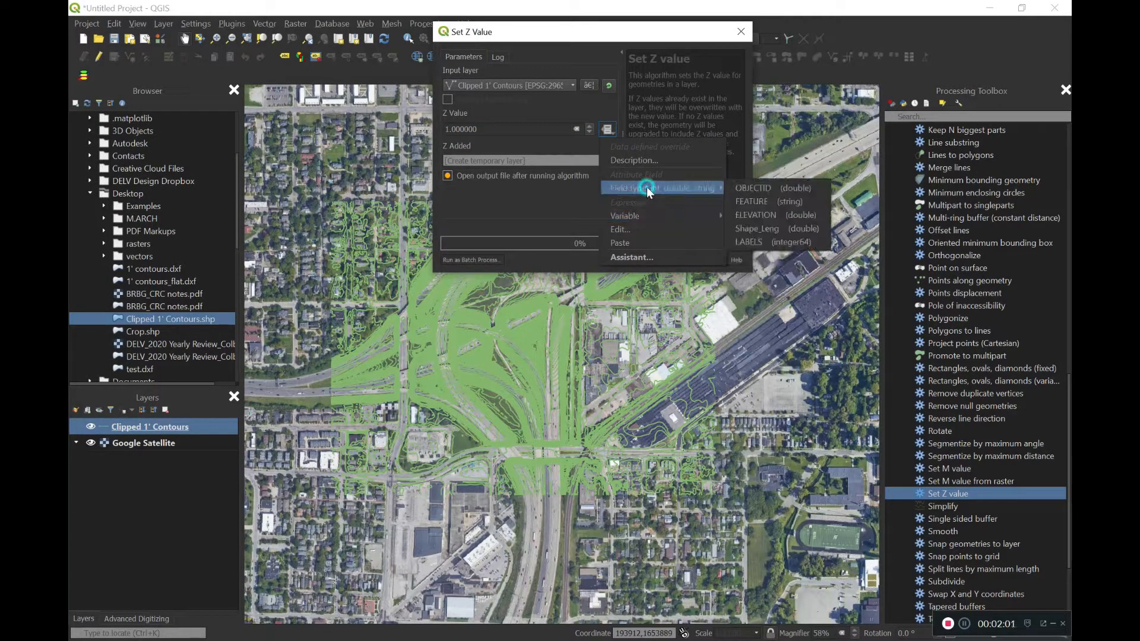
{"action": "left_click", "coordinate": [786, 217]}
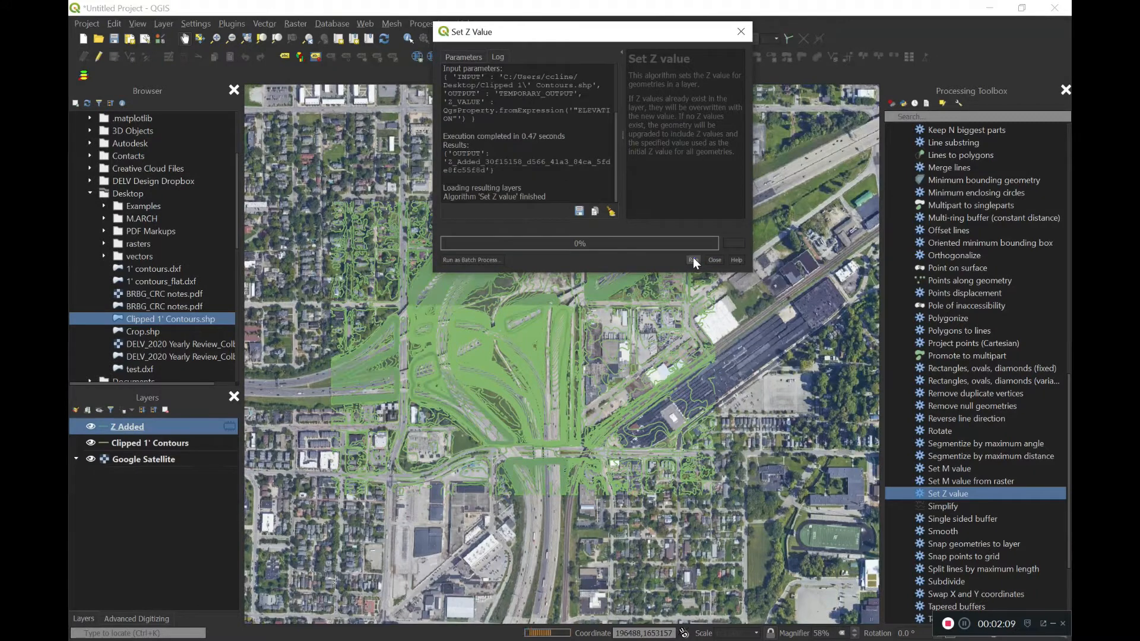
{"action": "left_click", "coordinate": [713, 259]}
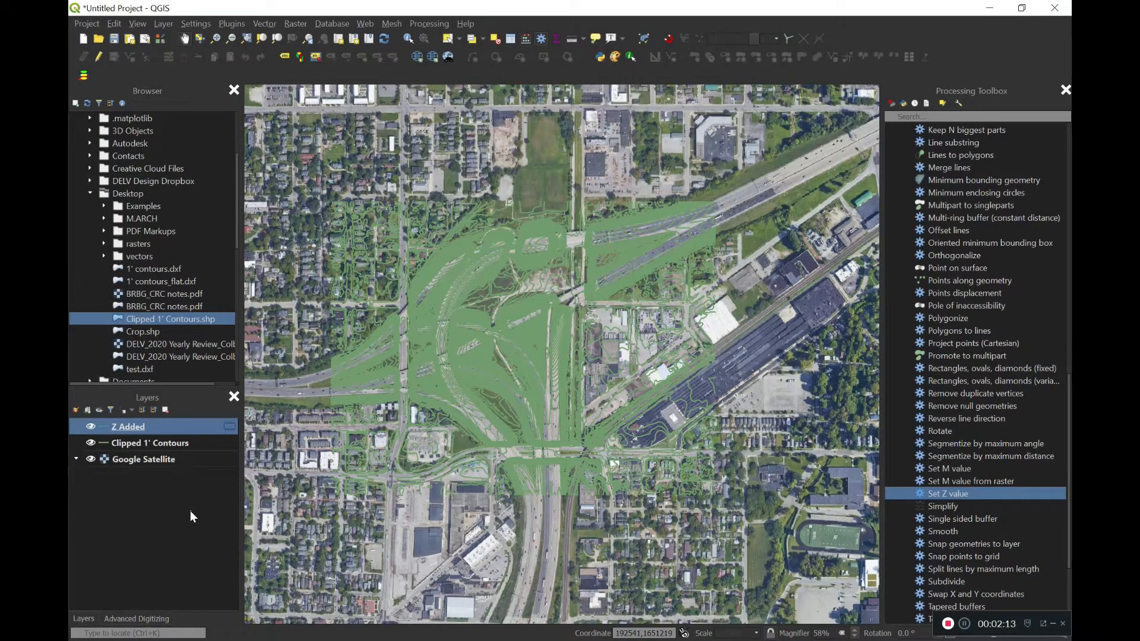
{"action": "mouse_move", "coordinate": [230, 427]}
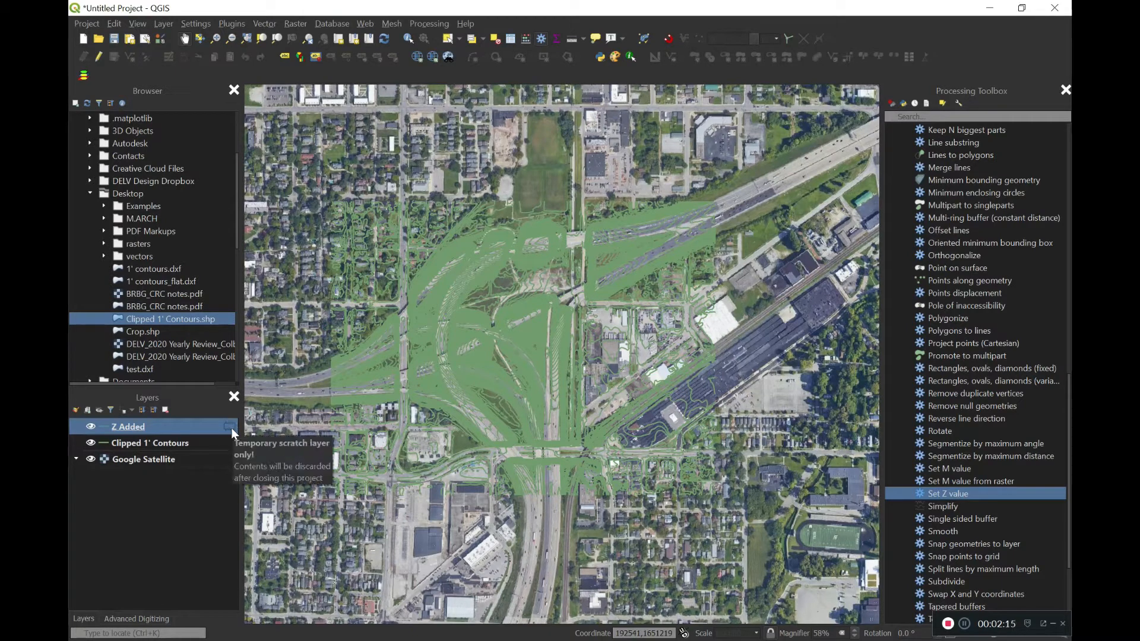
Export Z Added as AutoCAD DXF named 3d Contours 1' on the Desktop.
{"action": "left_click", "coordinate": [231, 428]}
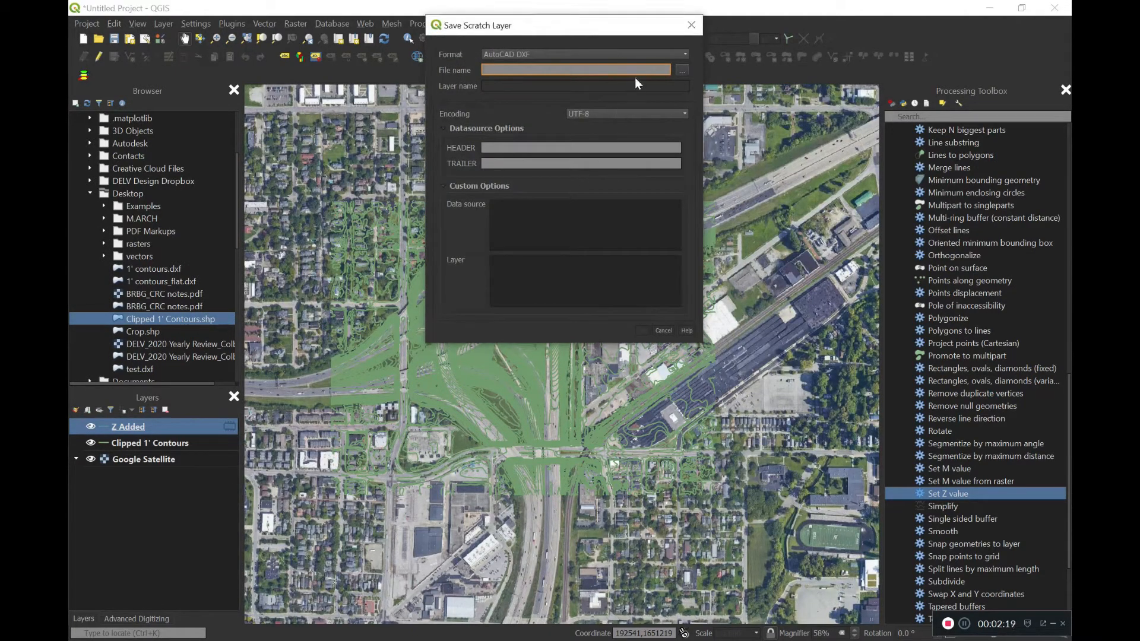
{"action": "left_click", "coordinate": [645, 56]}
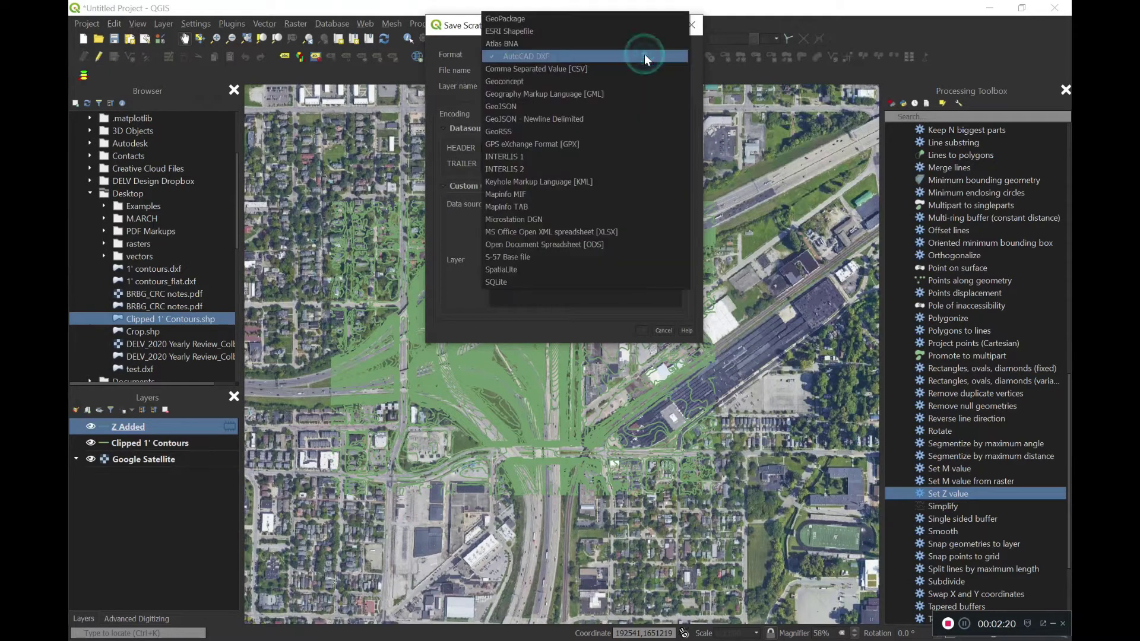
{"action": "left_click", "coordinate": [538, 57]}
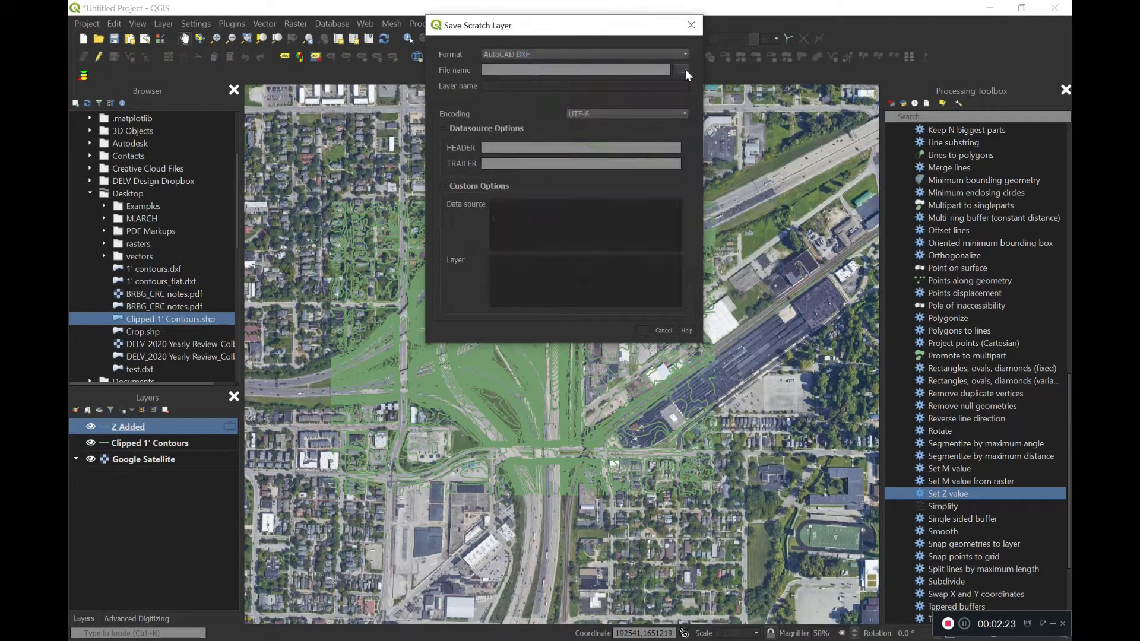
{"action": "left_click", "coordinate": [685, 70]}
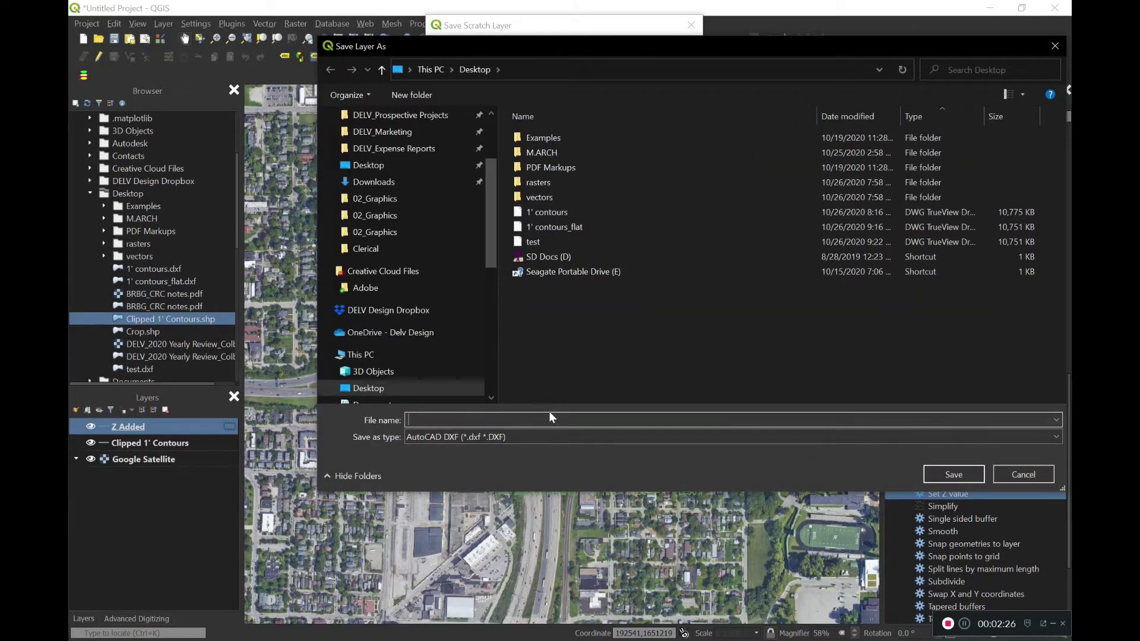
{"action": "left_click", "coordinate": [544, 414]}
{"action": "type", "text": "3d Contours 1'"}
{"action": "key", "text": "Return"}
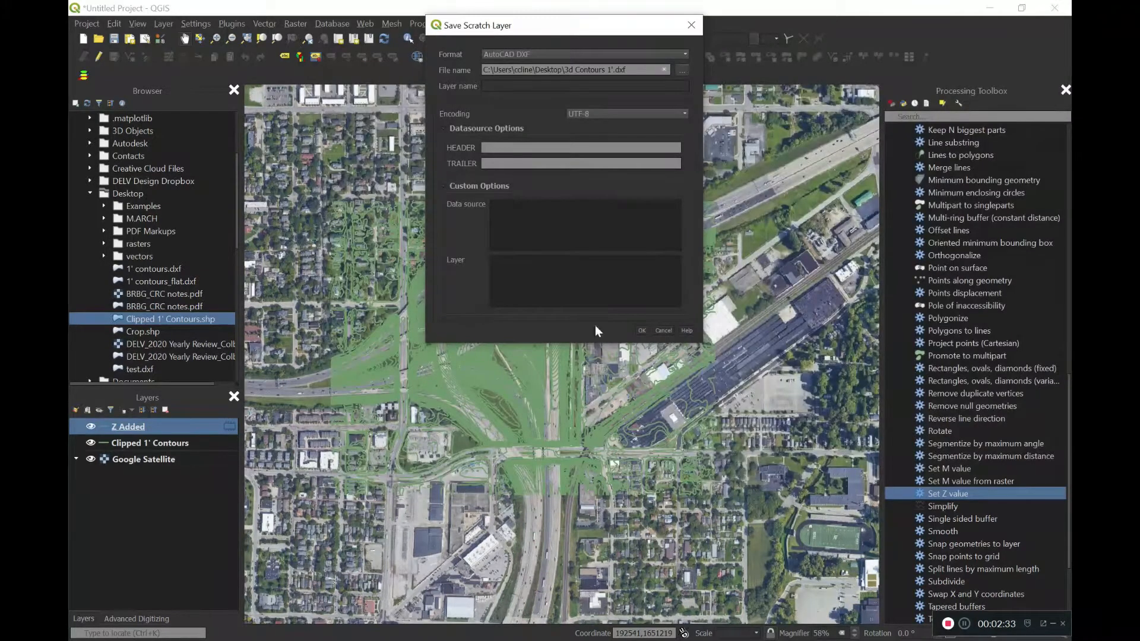
Run the export and check its progress before moving to SketchUp.
{"action": "left_click", "coordinate": [639, 332]}
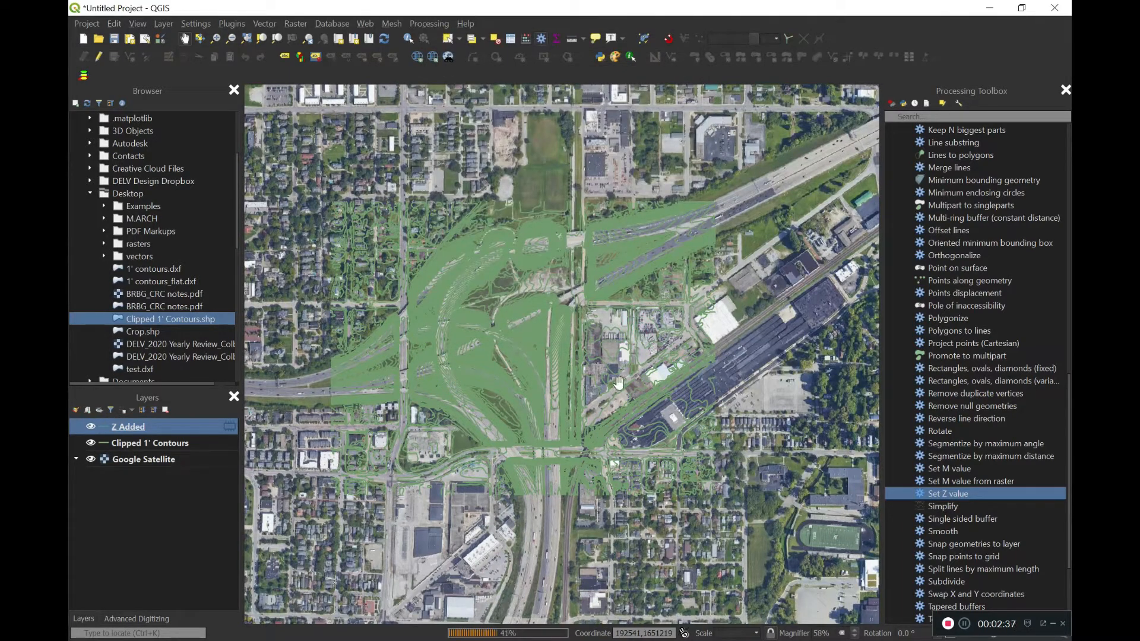
{"action": "left_click", "coordinate": [538, 631]}
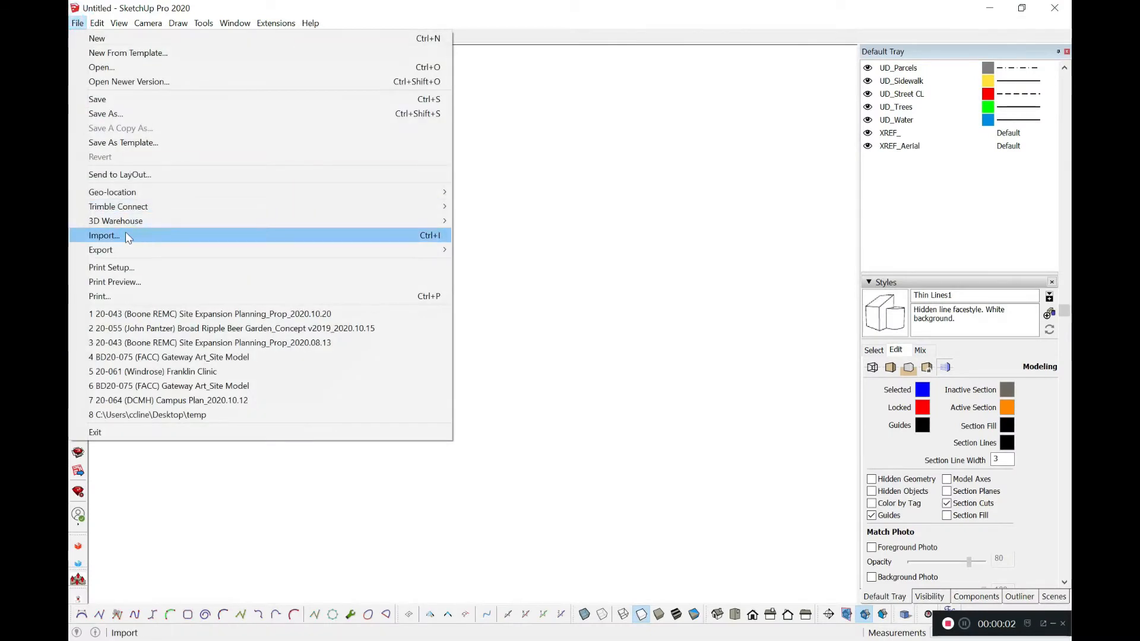
Choose 3d Contours 1' for import with units set to Feet.
{"action": "left_click", "coordinate": [125, 232]}
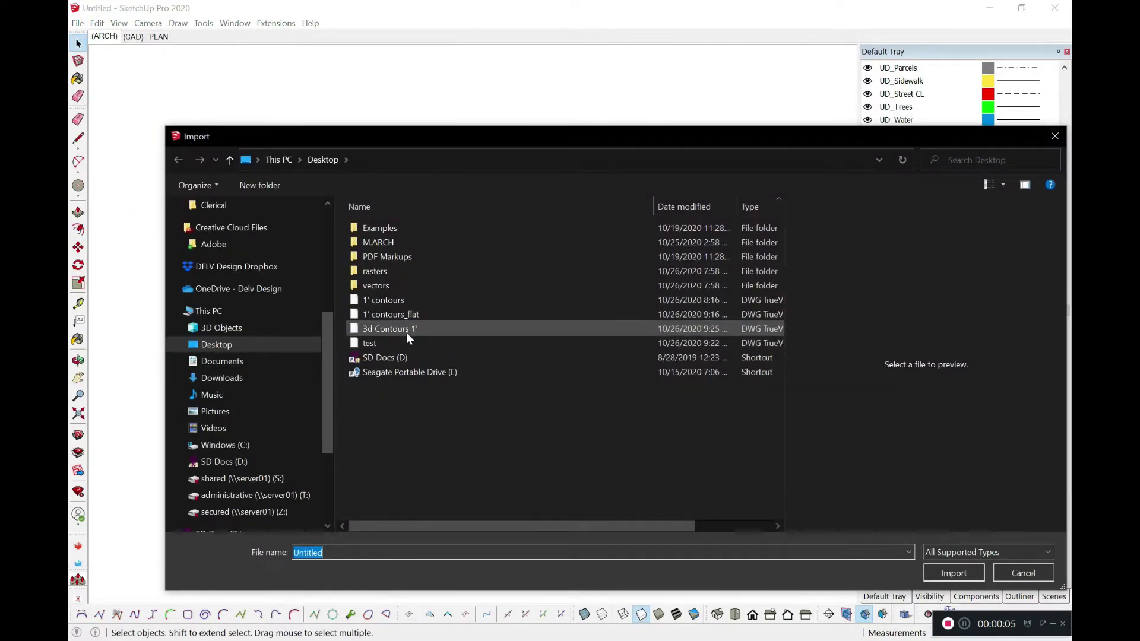
{"action": "left_click", "coordinate": [406, 332]}
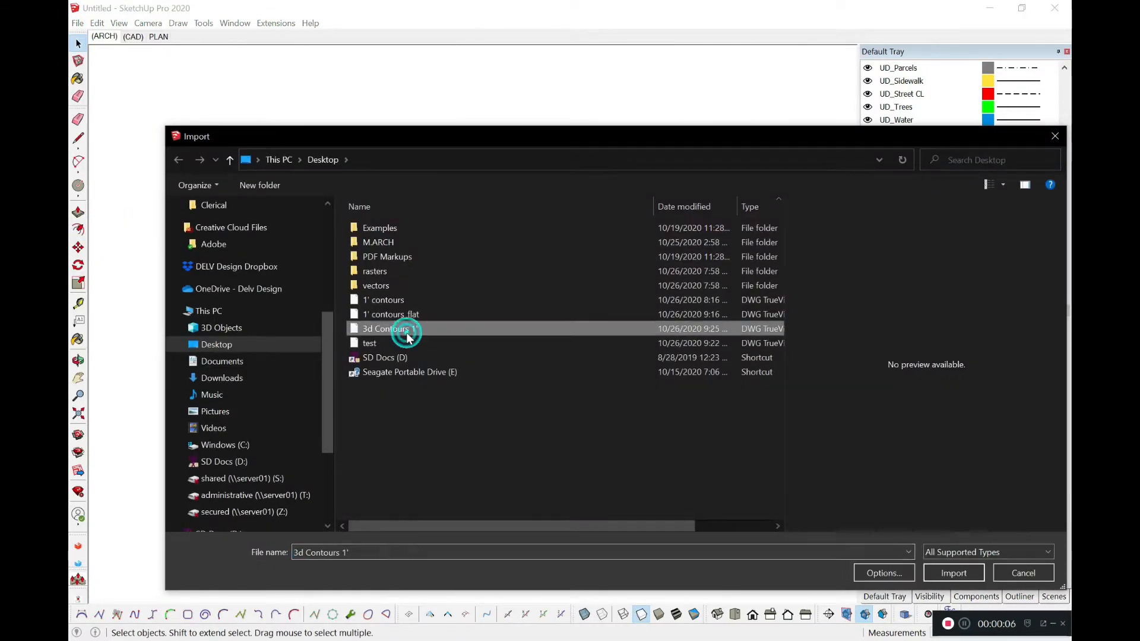
{"action": "left_click", "coordinate": [877, 573]}
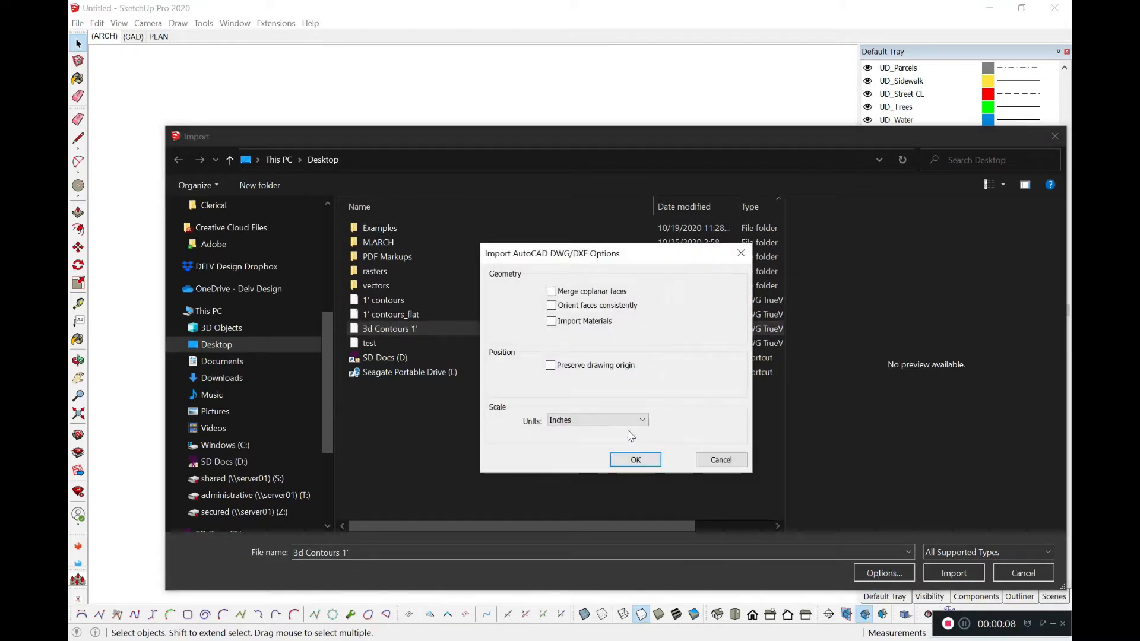
{"action": "left_click", "coordinate": [627, 420]}
{"action": "left_click", "coordinate": [572, 450]}
{"action": "left_click", "coordinate": [634, 460]}
Import the DXF and dismiss the Import Results report of 1503 polylines.
{"action": "left_click", "coordinate": [938, 575]}
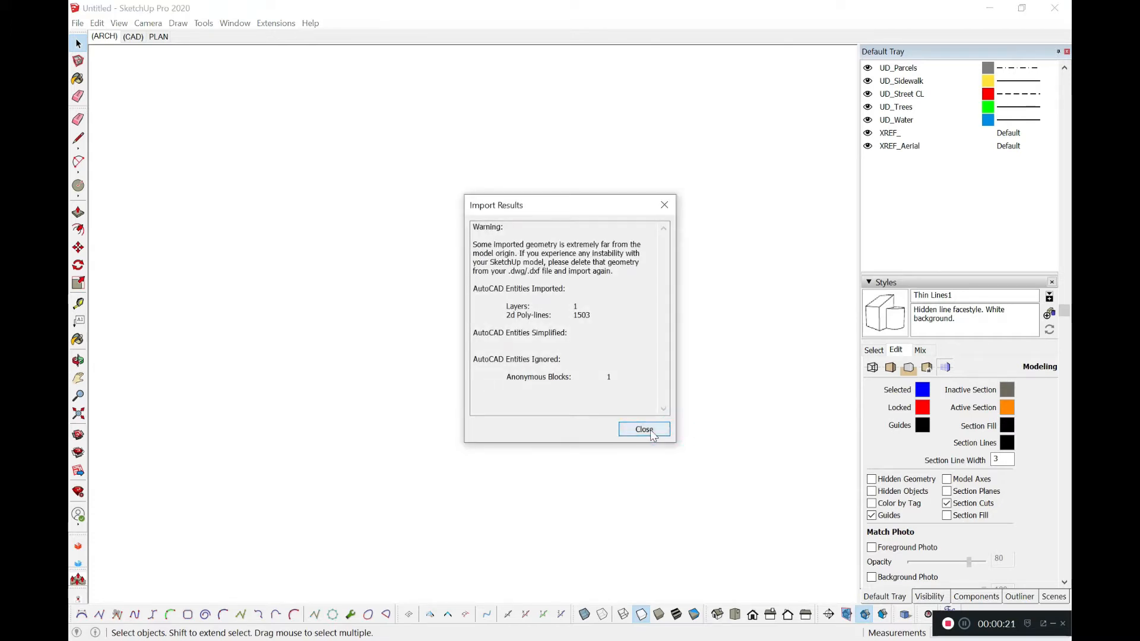
{"action": "left_click", "coordinate": [644, 429]}
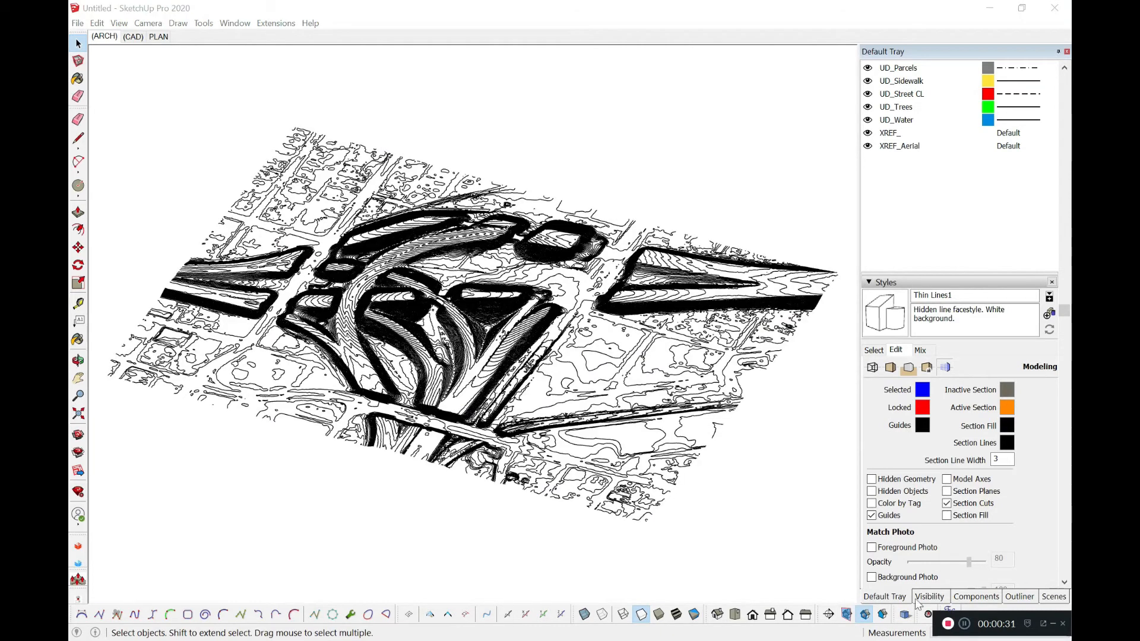
Select the imported contours and orbit to view the terrain edge-on, obliquely, and tilted to the horizon.
{"action": "left_click", "coordinate": [503, 397]}
{"action": "key", "text": "o"}
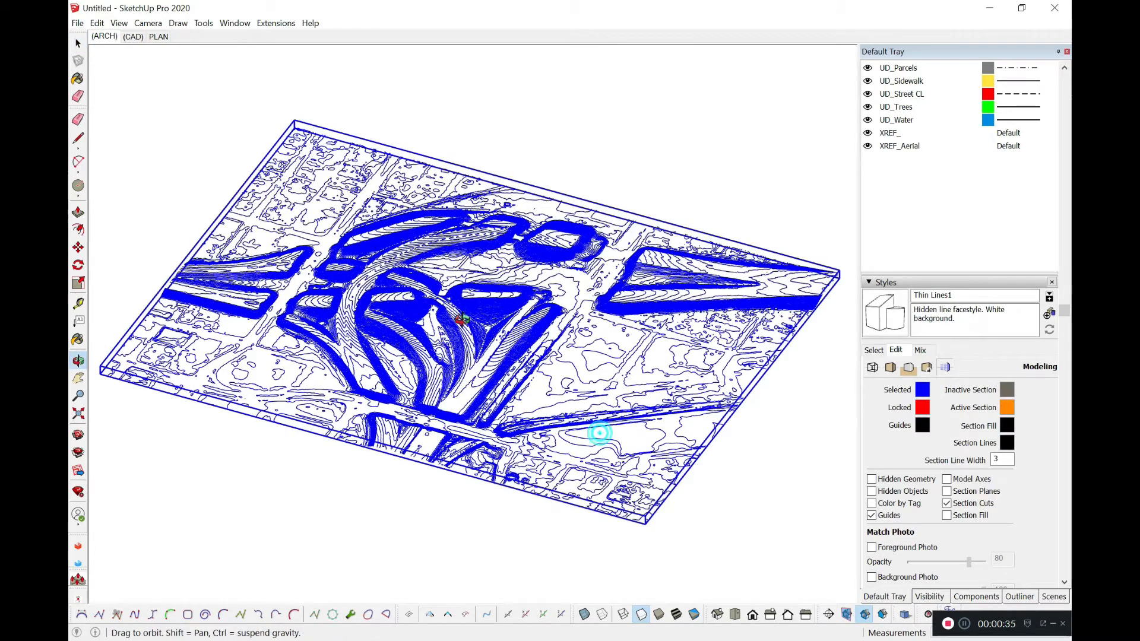
{"action": "mouse_move", "coordinate": [598, 433]}
{"action": "left_mouse_down"}
{"action": "mouse_move", "coordinate": [407, 254]}
{"action": "mouse_move", "coordinate": [478, 344]}
{"action": "left_mouse_up"}
{"action": "scroll", "coordinate": [477, 343], "scroll_direction": "up", "scroll_amount": 2}
{"action": "scroll", "coordinate": [486, 330], "scroll_direction": "up", "scroll_amount": 3}
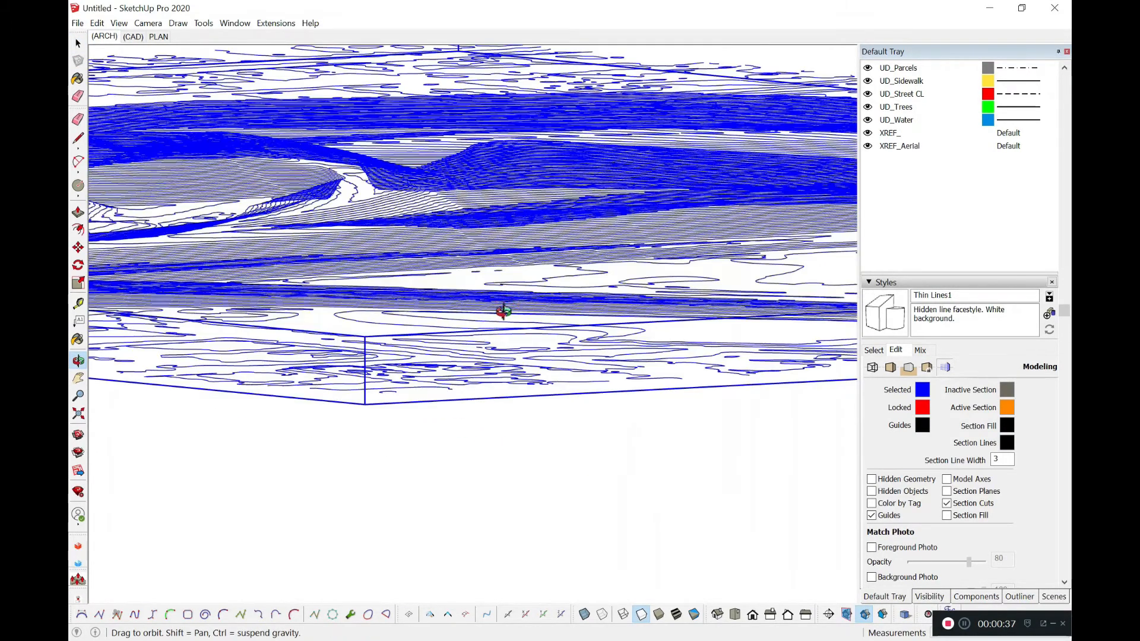
{"action": "scroll", "coordinate": [509, 303], "scroll_direction": "down", "scroll_amount": 5}
{"action": "left_click_drag", "start_coordinate": [509, 304], "coordinate": [433, 365]}
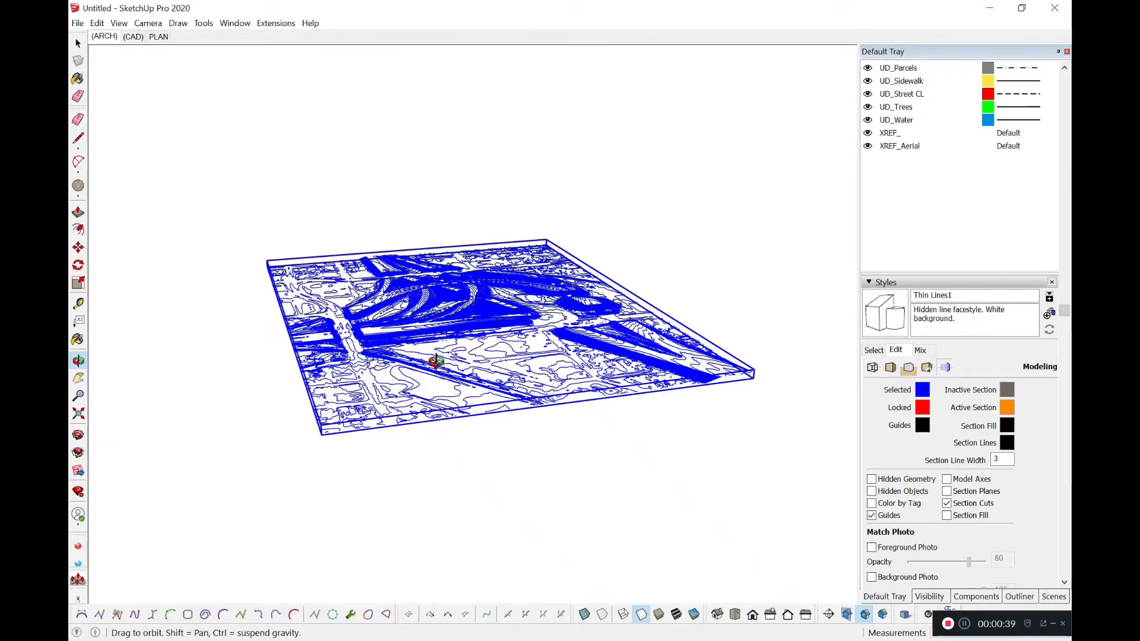
{"action": "scroll", "coordinate": [437, 353], "scroll_direction": "up", "scroll_amount": 1}
{"action": "scroll", "coordinate": [460, 334], "scroll_direction": "up", "scroll_amount": 3}
{"action": "scroll", "coordinate": [460, 334], "scroll_direction": "up", "scroll_amount": 2}
{"action": "scroll", "coordinate": [499, 341], "scroll_direction": "up", "scroll_amount": 2}
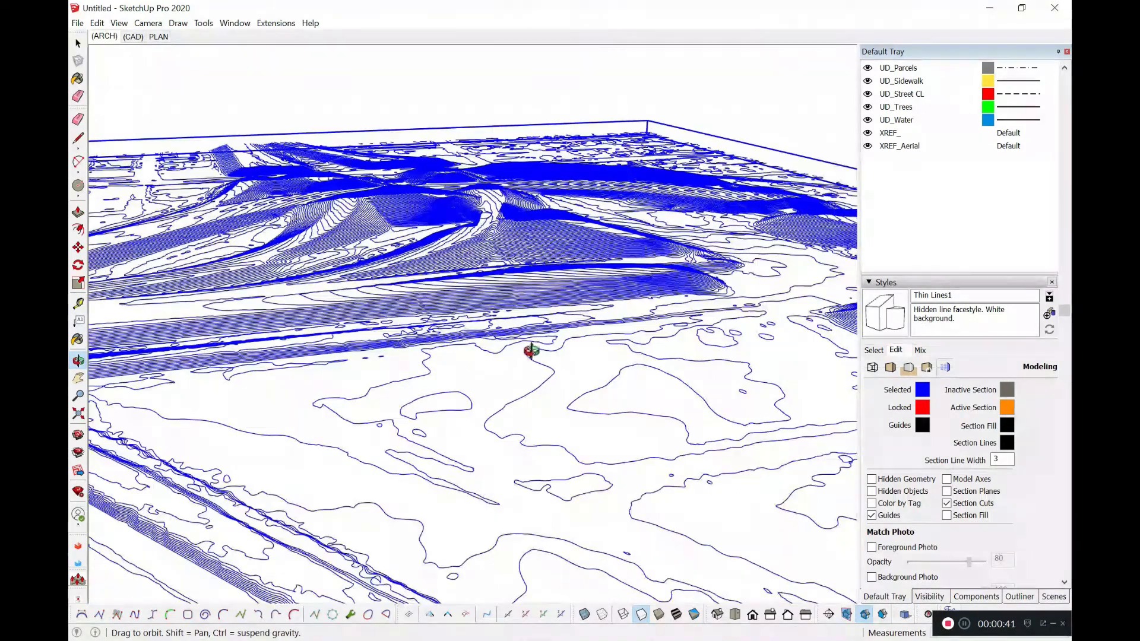
{"action": "key", "text": "space"}
{"action": "left_click", "coordinate": [530, 327]}
{"action": "mouse_move", "coordinate": [530, 326]}
{"action": "left_mouse_down"}
{"action": "mouse_move", "coordinate": [503, 301]}
{"action": "mouse_move", "coordinate": [590, 294]}
{"action": "mouse_move", "coordinate": [562, 251]}
{"action": "mouse_move", "coordinate": [506, 262]}
{"action": "mouse_move", "coordinate": [436, 311]}
{"action": "mouse_move", "coordinate": [484, 400]}
{"action": "mouse_move", "coordinate": [553, 443]}
{"action": "left_mouse_up"}
{"action": "scroll", "coordinate": [578, 398], "scroll_direction": "up", "scroll_amount": 2}
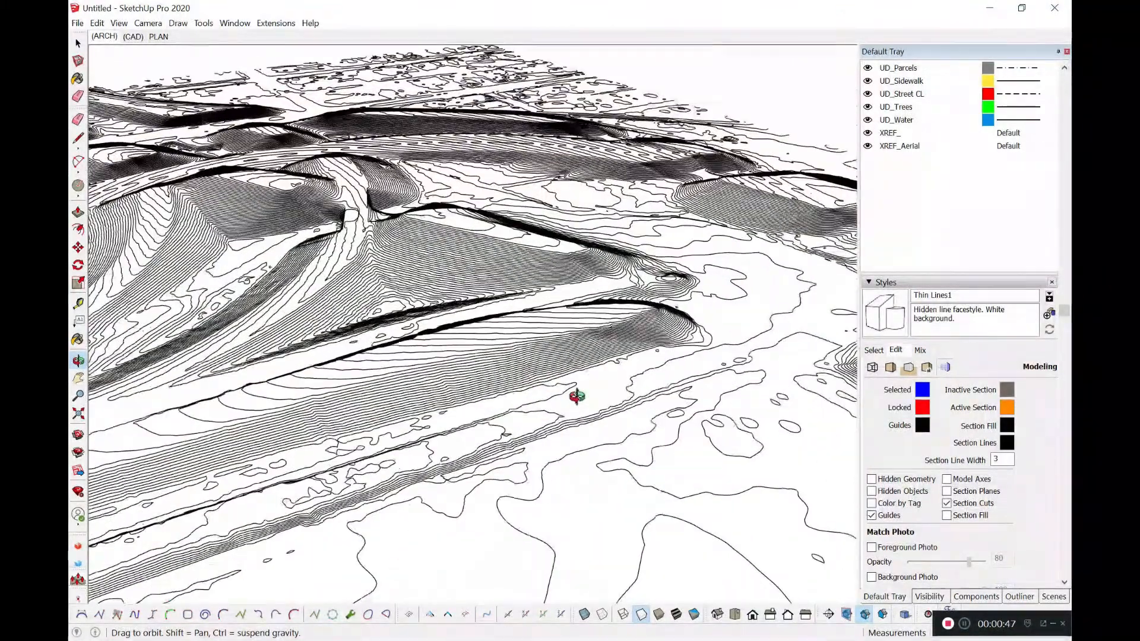
{"action": "scroll", "coordinate": [577, 398], "scroll_direction": "up", "scroll_amount": 3}
Try a Tape Measure point on the terrain, cancel it, and orbit to a lower level view.
{"action": "key", "text": "t"}
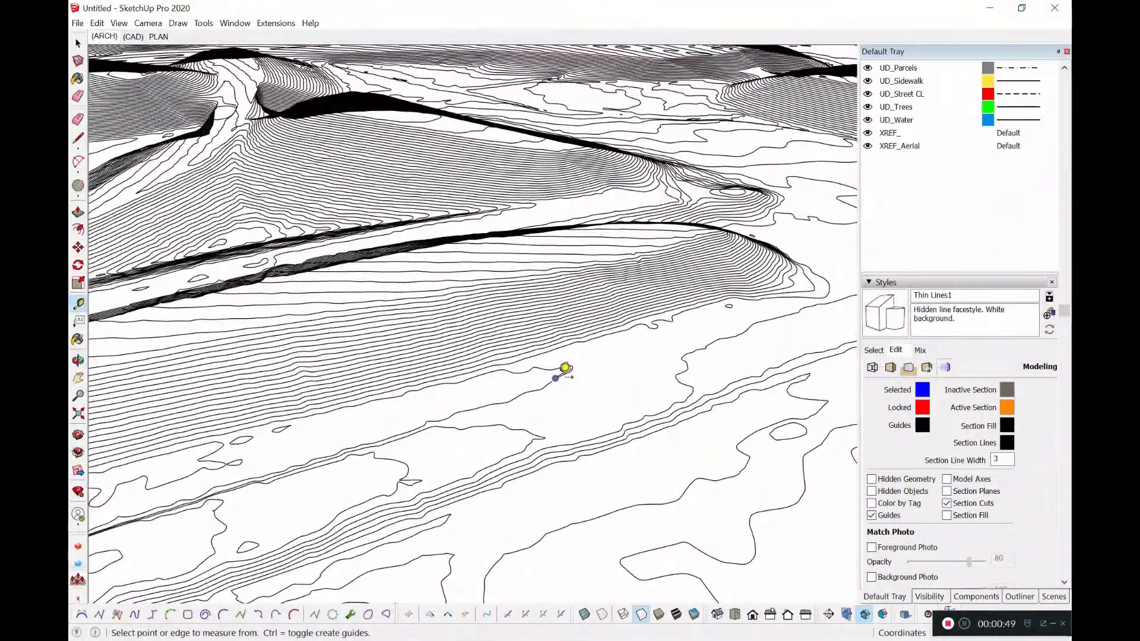
{"action": "left_click", "coordinate": [558, 377]}
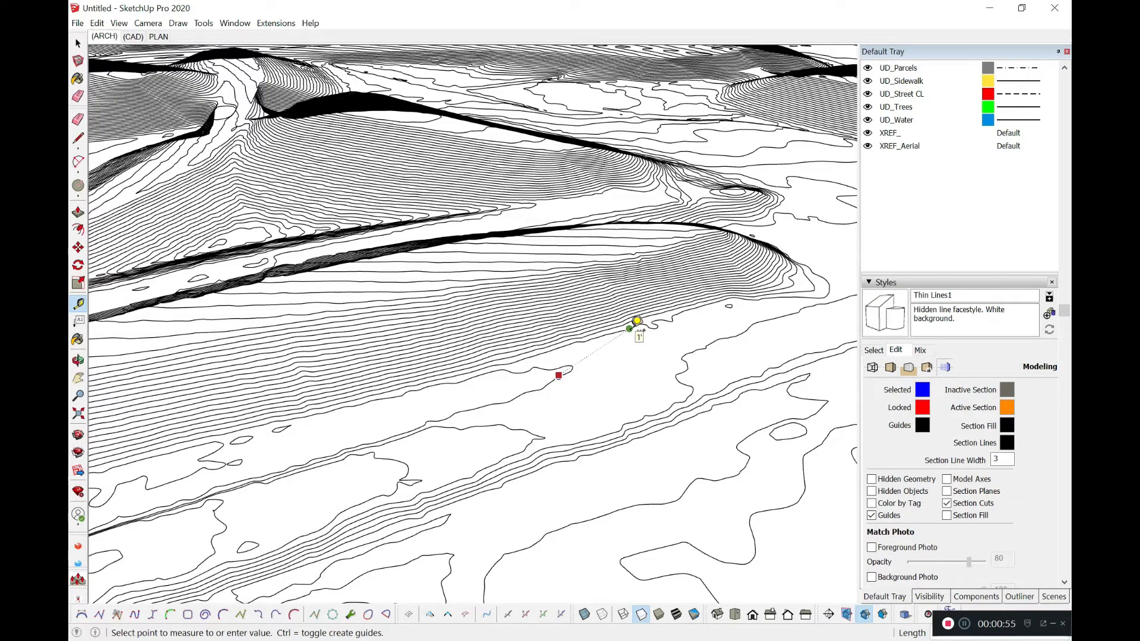
{"action": "key", "text": "space"}
{"action": "left_click", "coordinate": [621, 363]}
{"action": "key", "text": "o"}
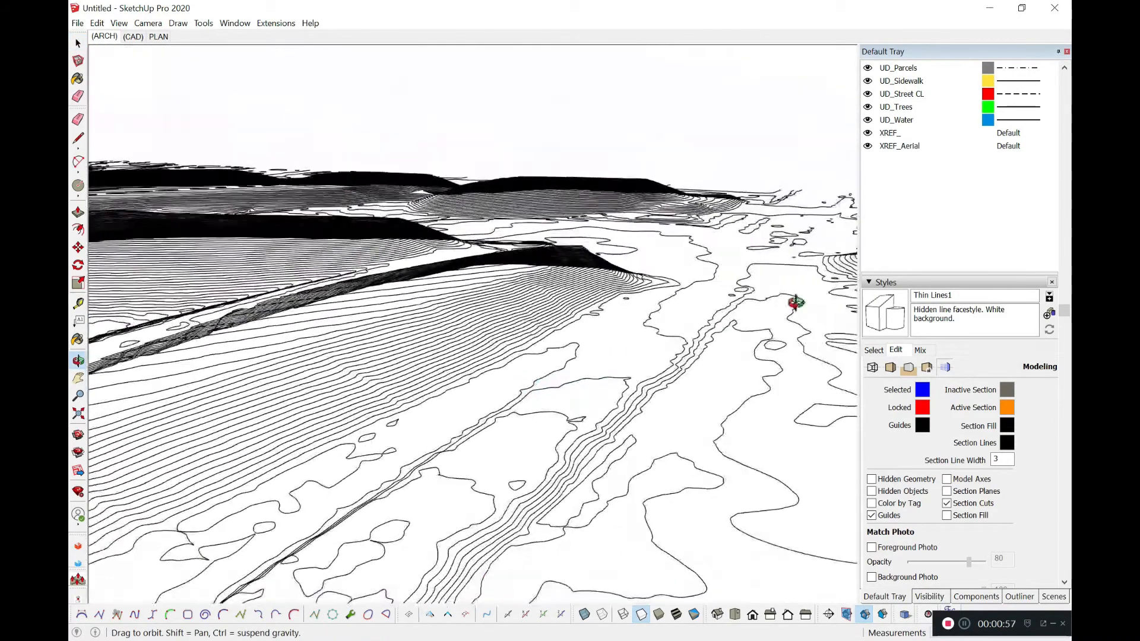
{"action": "mouse_move", "coordinate": [617, 358]}
{"action": "left_mouse_down"}
{"action": "mouse_move", "coordinate": [573, 344]}
{"action": "mouse_move", "coordinate": [540, 400]}
{"action": "mouse_move", "coordinate": [602, 305]}
{"action": "left_mouse_up"}
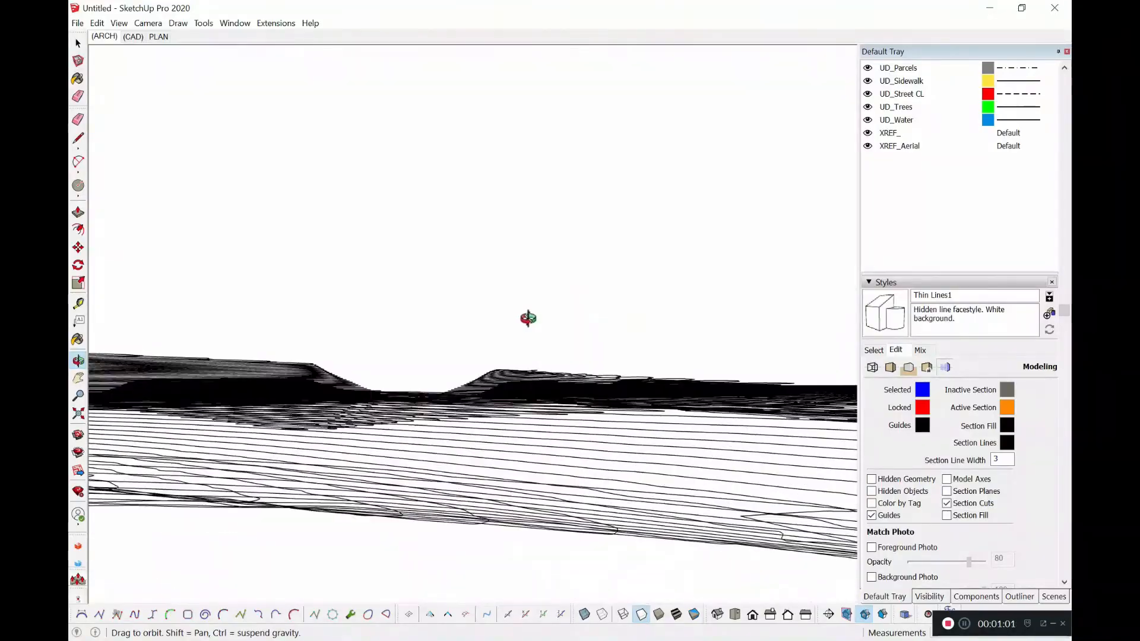